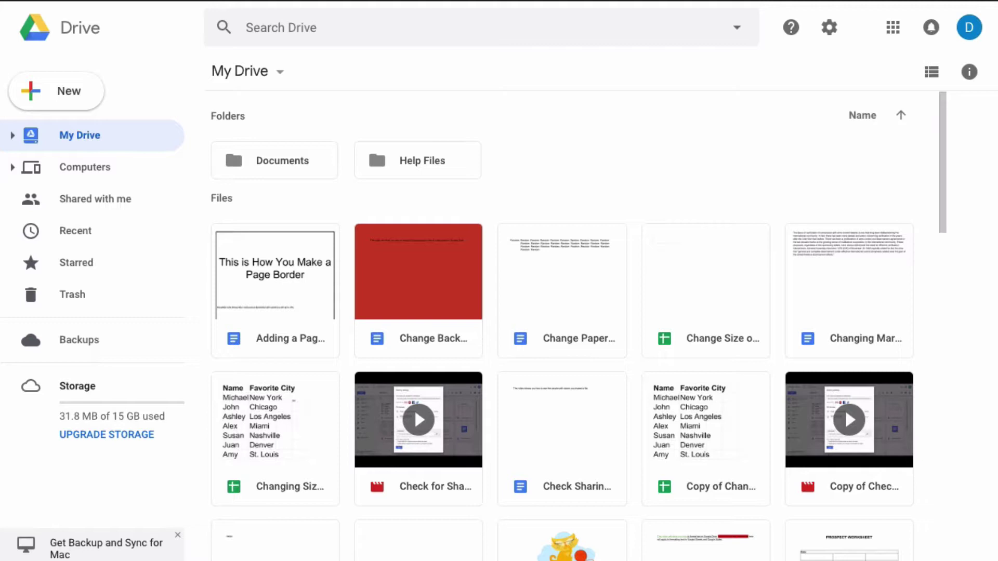
Restrict the advanced search location to the Documents folder inside My Drive
click(667, 28)
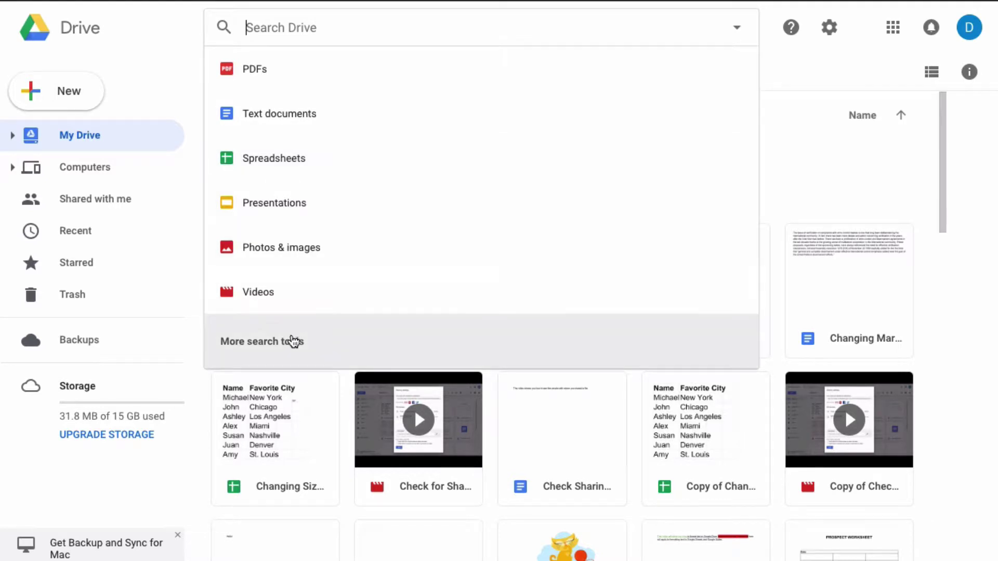
click(290, 344)
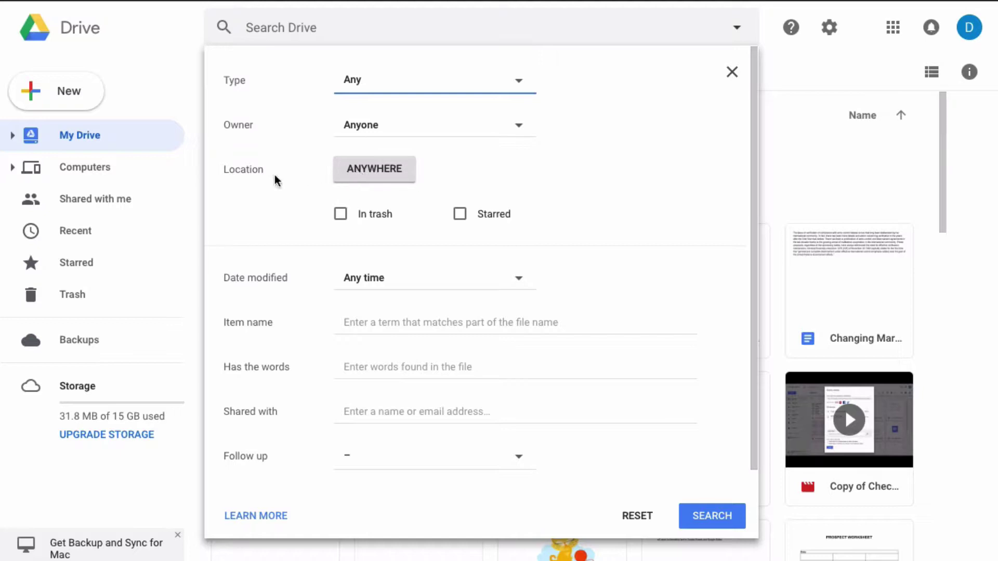
click(359, 171)
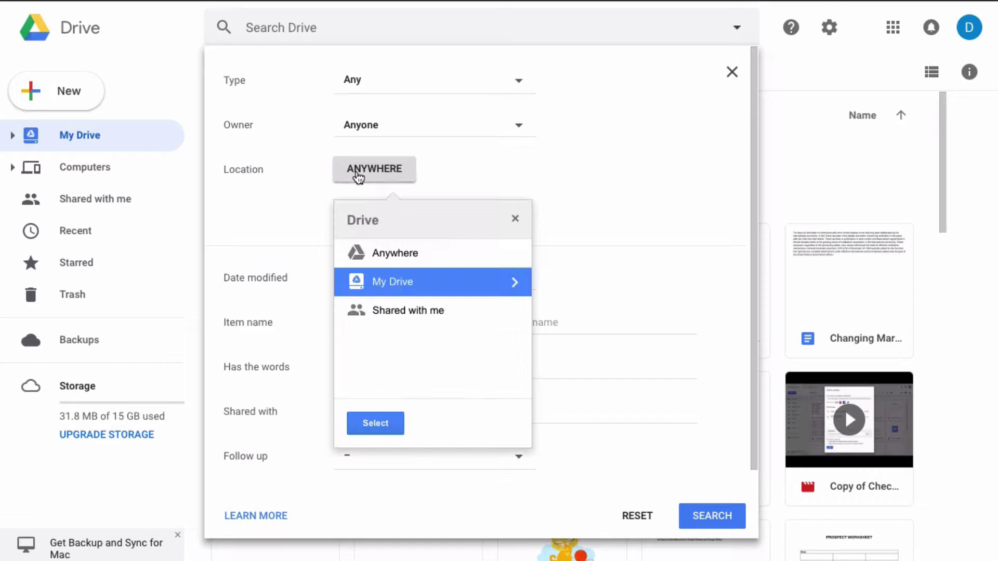
click(513, 285)
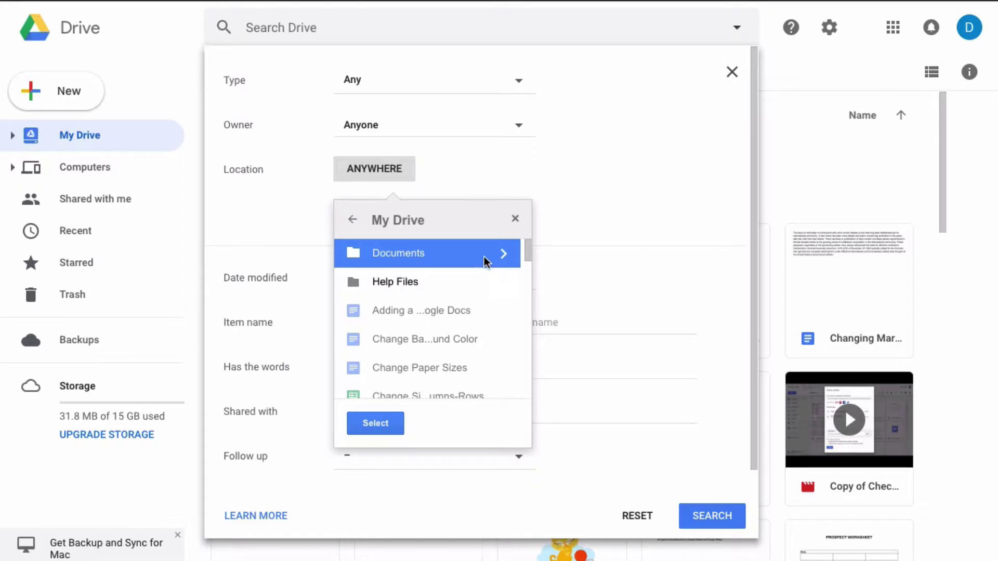
click(374, 423)
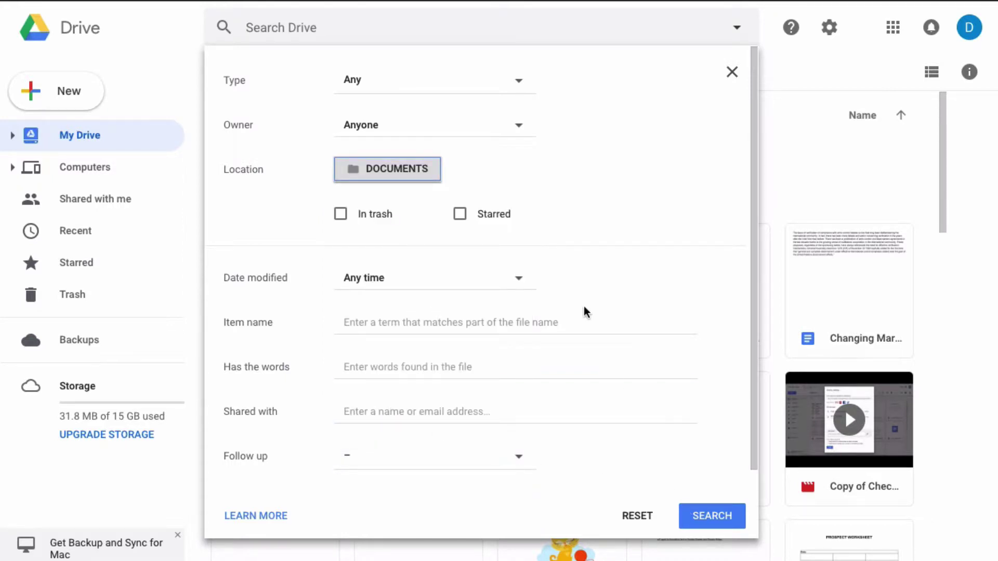
Run a search for 'text' in Documents, returning only the Text to Columns spreadsheet
click(461, 28)
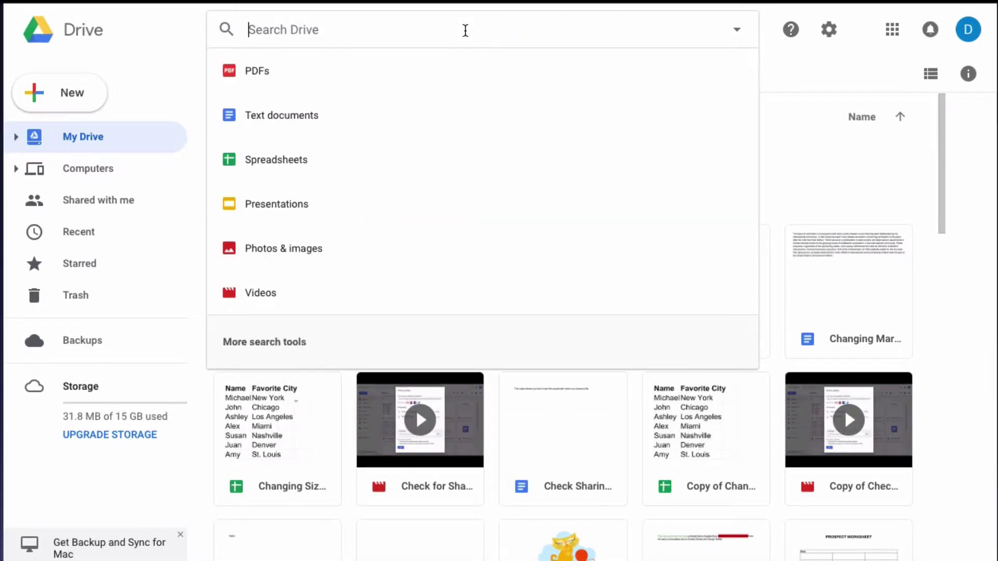
text(text)
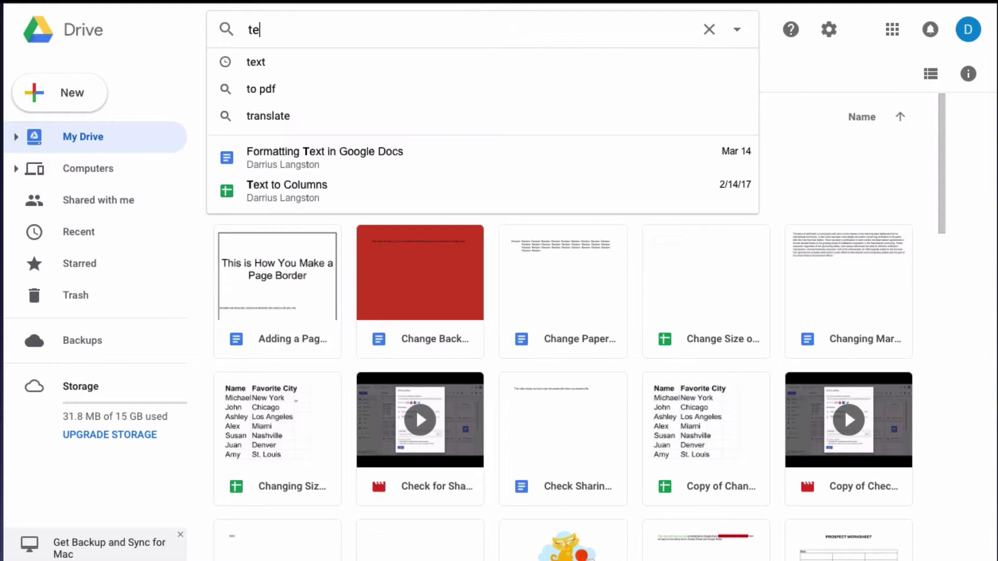
key(Return)
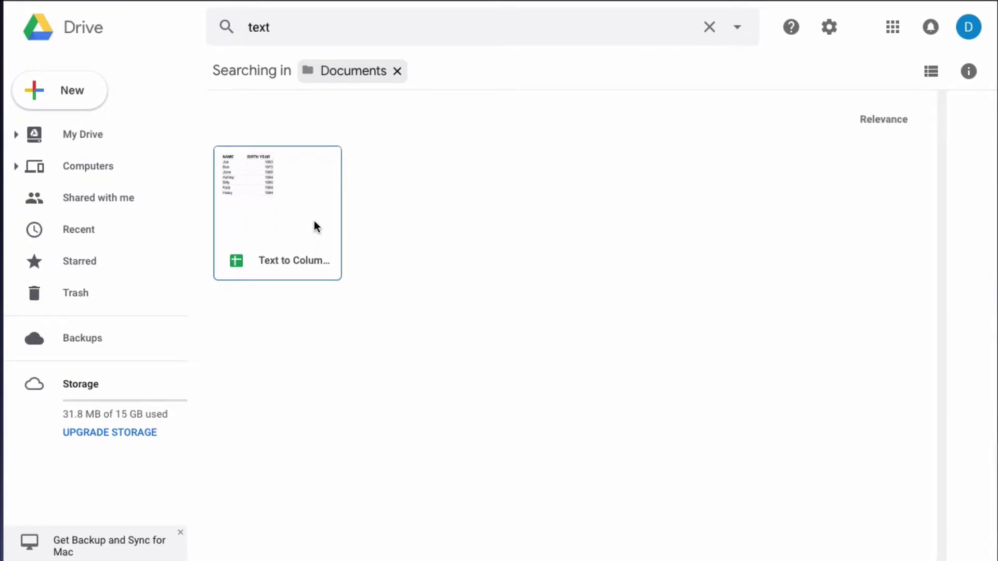
Clear the previous 'text' search and remove the Documents folder restriction
click(710, 28)
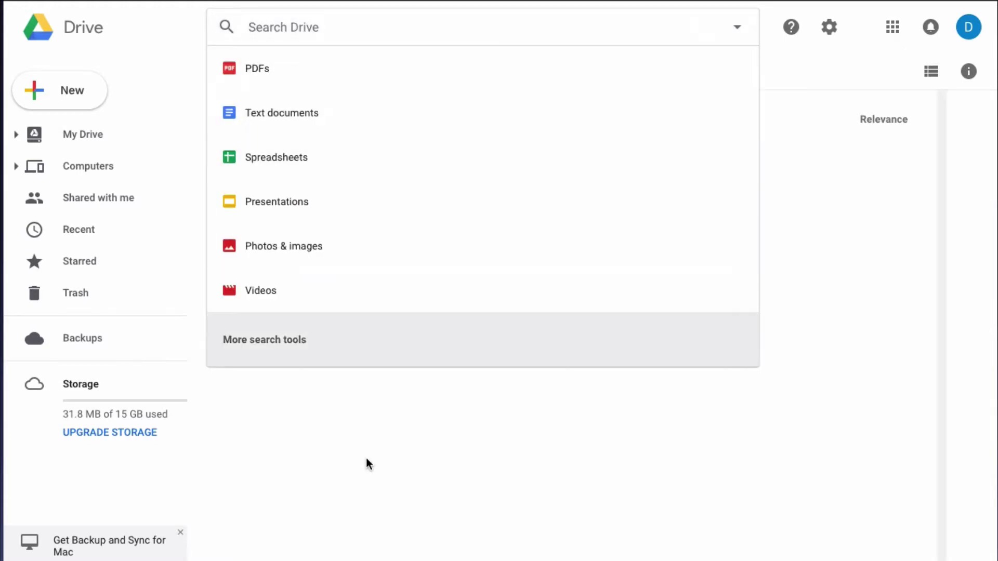
click(370, 464)
click(397, 73)
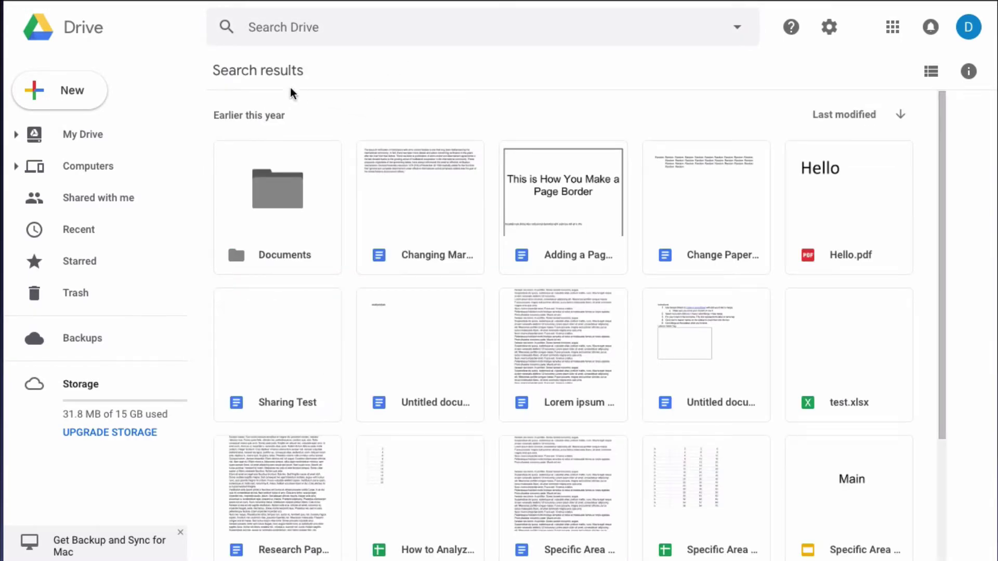
Search within the Documents folder from its My Drive context menu, listing five files
click(83, 134)
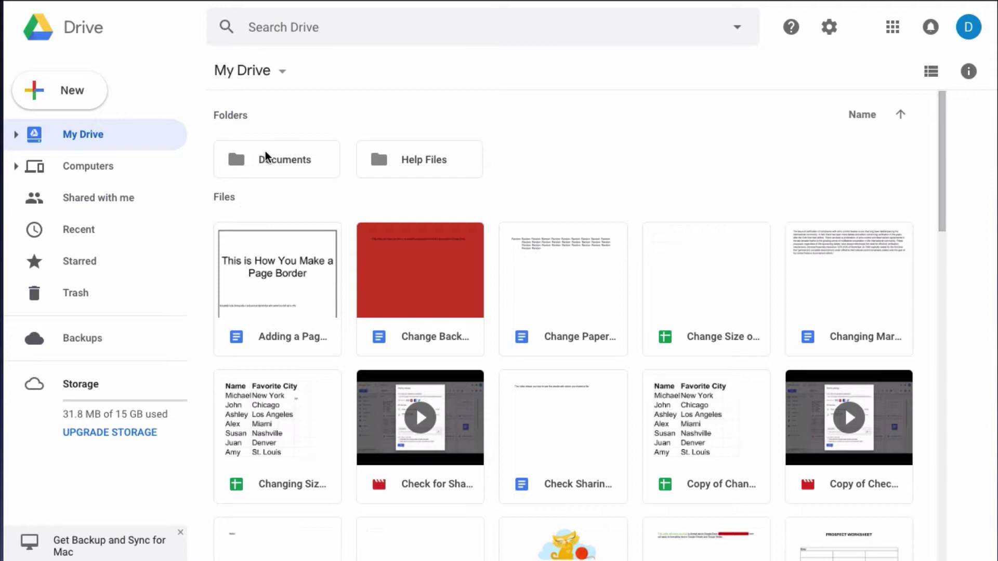
right_click(266, 160)
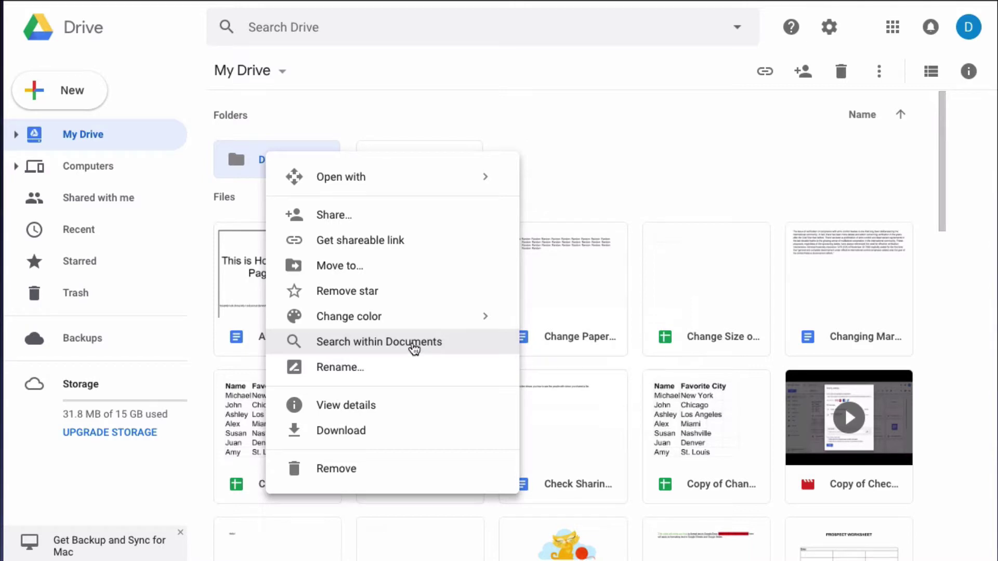
click(409, 343)
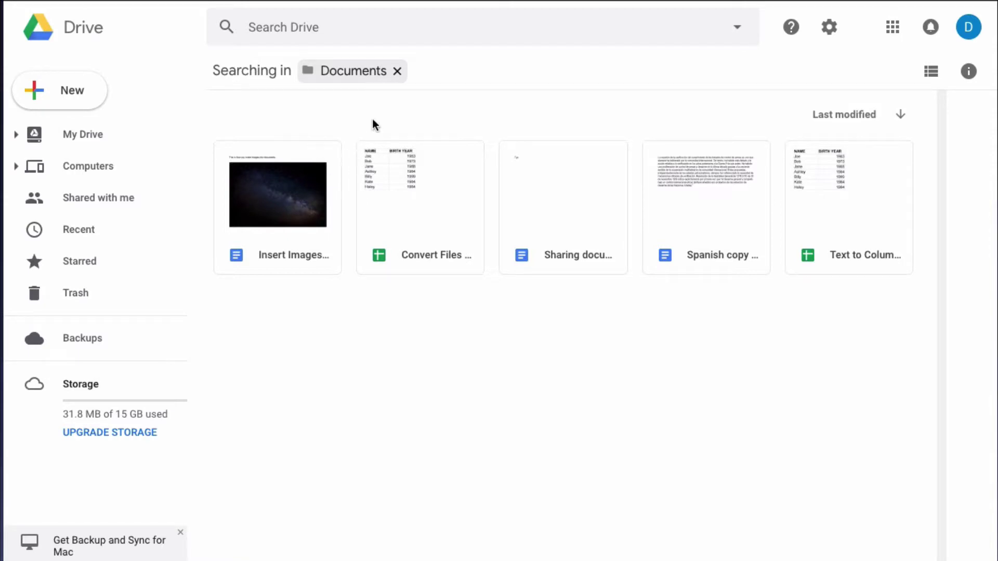
Enter 'text' as the search term, narrowing Documents results to Text to Columns
click(386, 30)
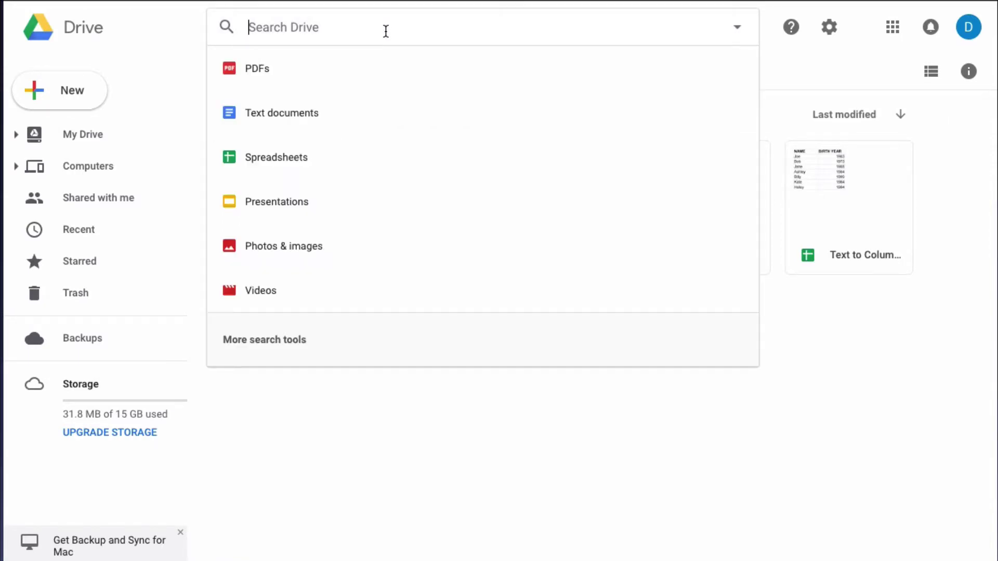
text(text)
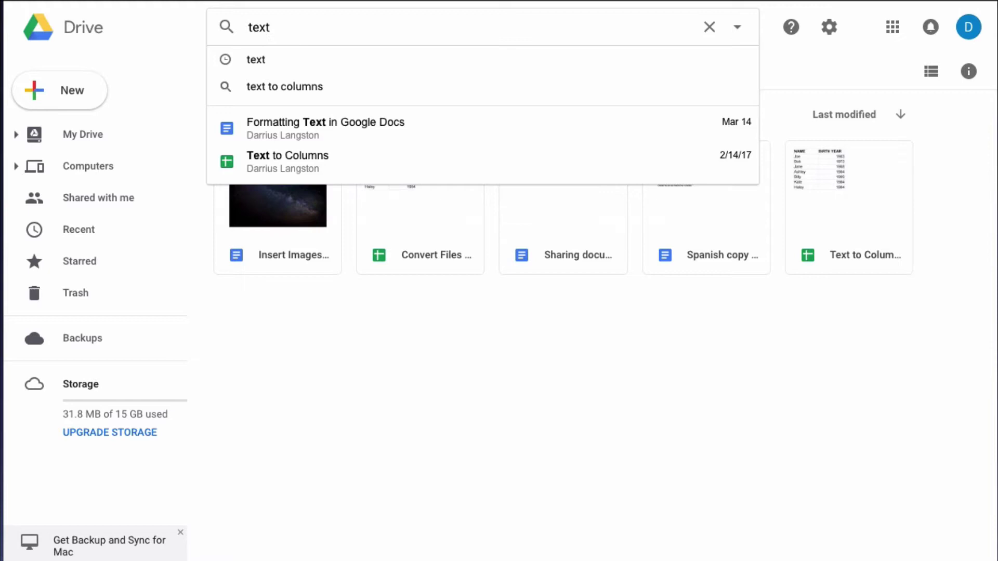
key(Return)
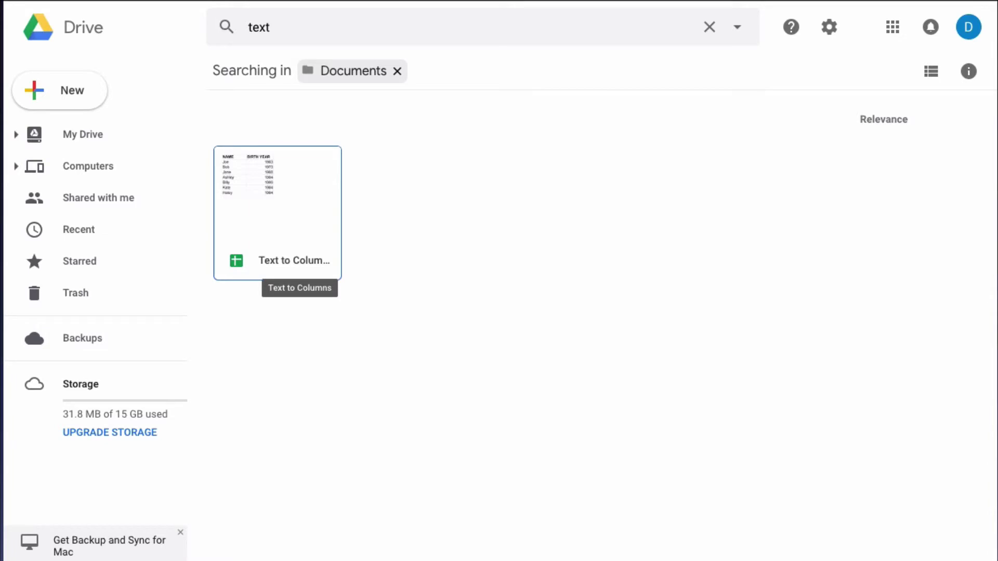
Drop the Documents chip, open Documents, and search within it via the breadcrumb menu
click(397, 70)
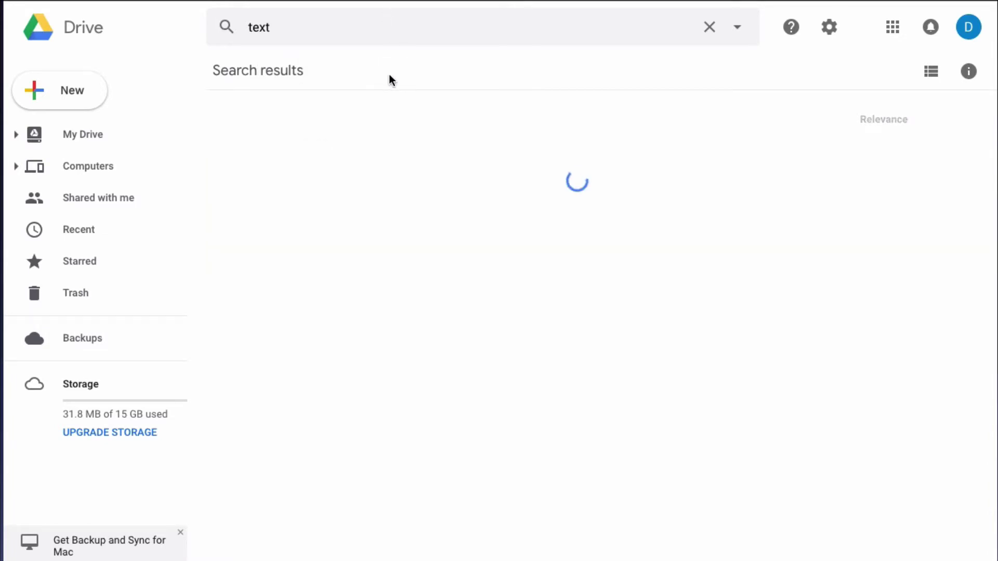
click(94, 139)
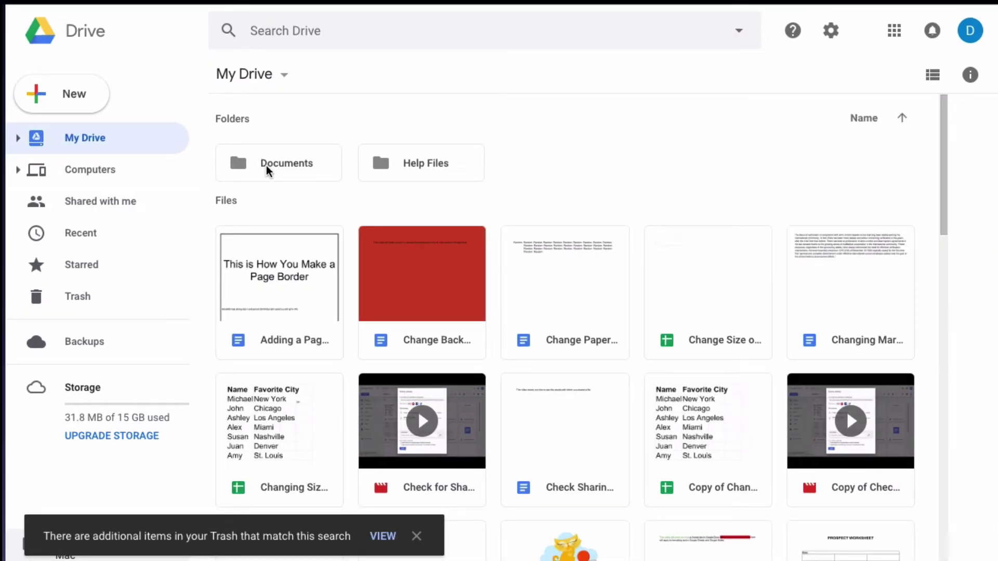
double_click(266, 165)
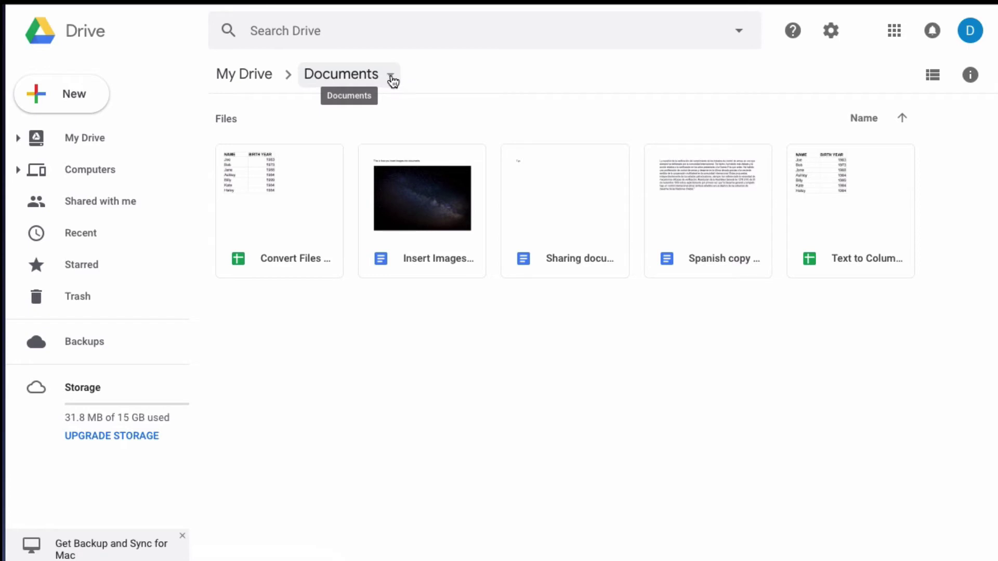
click(392, 78)
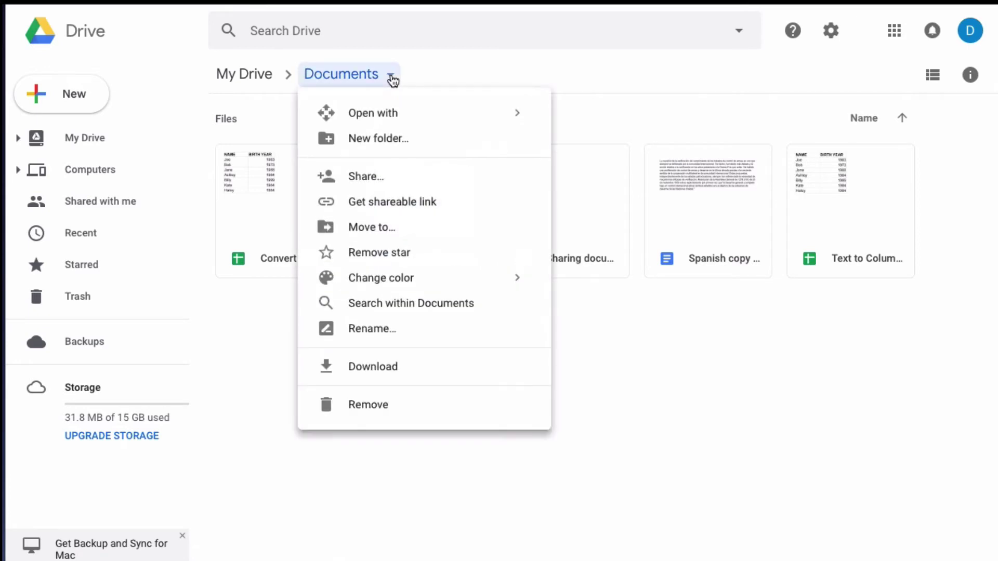
click(428, 306)
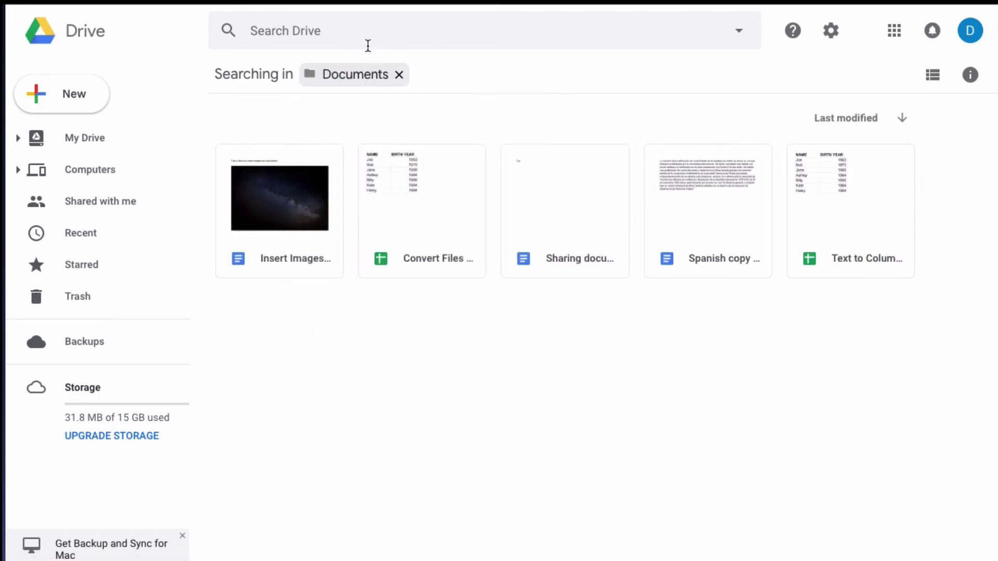
Search Documents for 'text' again, leaving just the Text to Columns spreadsheet
click(384, 31)
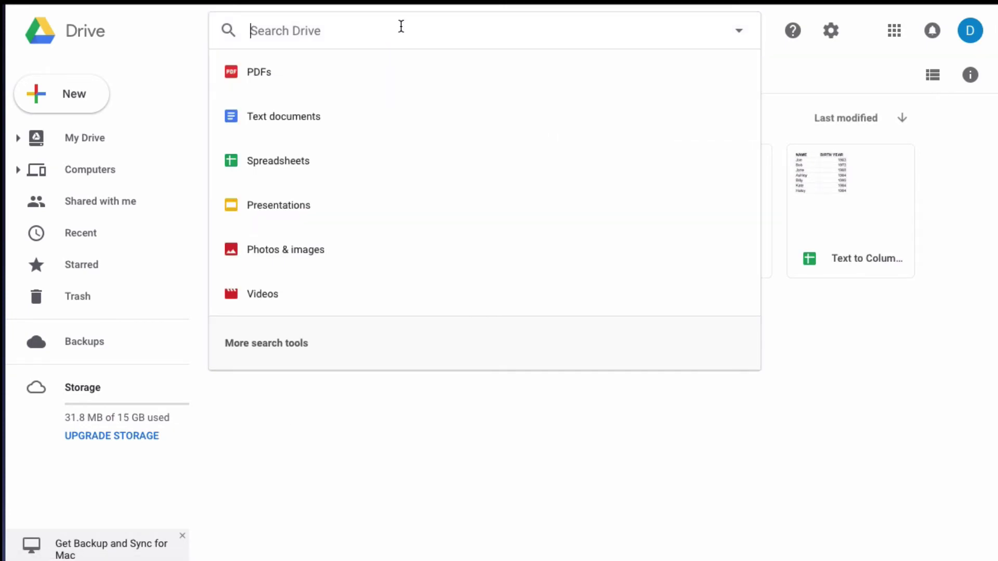
text(t)
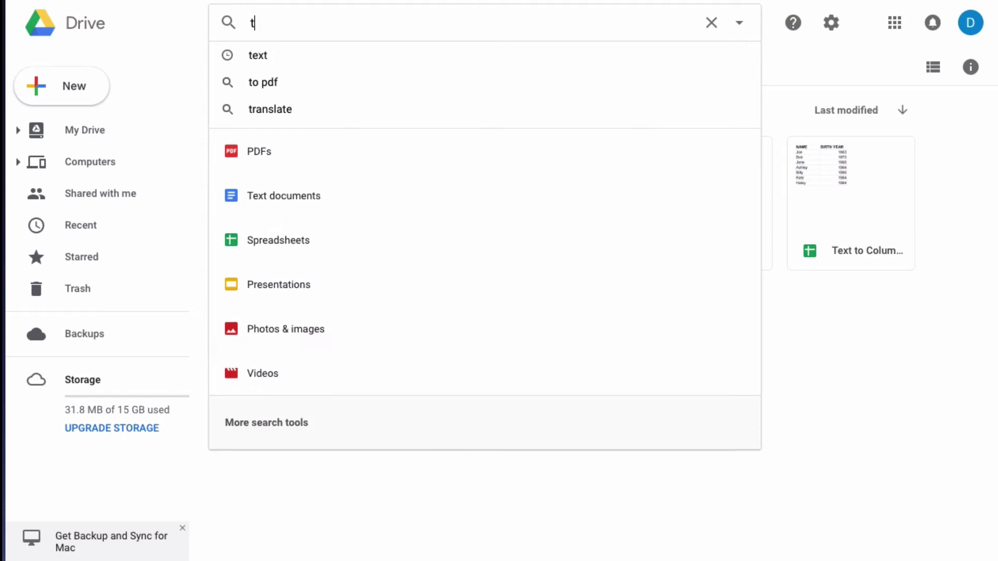
text(ext)
key(Return)
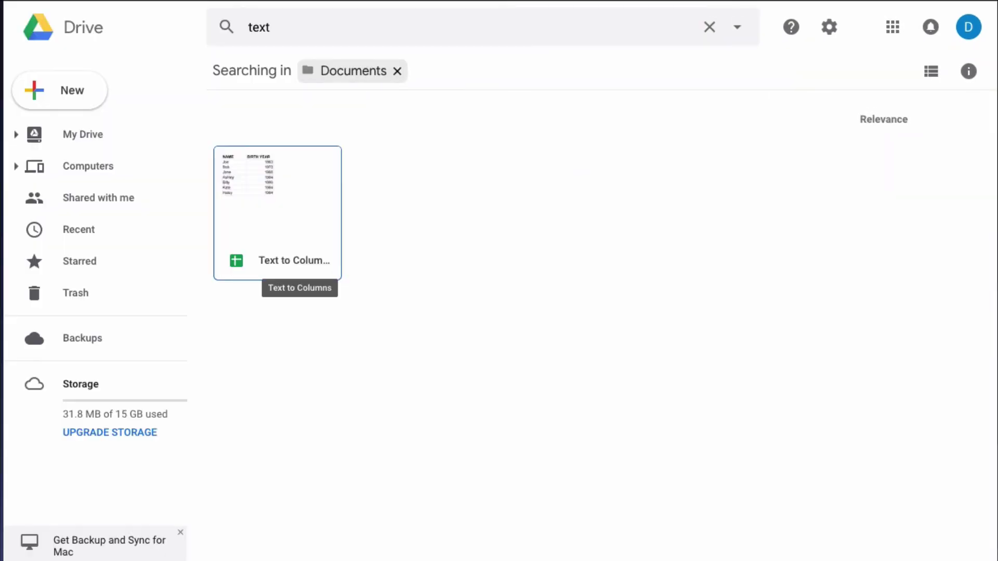